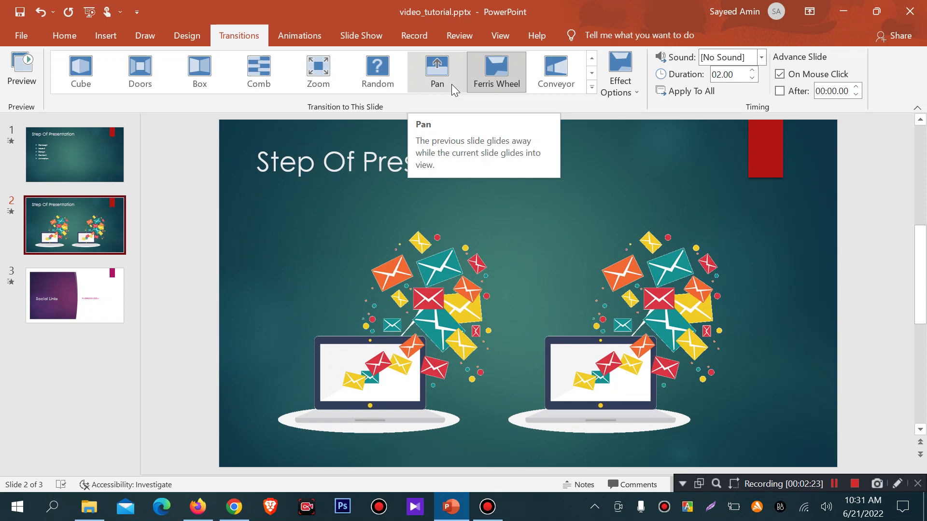
Replace slide 2's Ferris Wheel transition with Push at a 01.00 duration and check its direction options.
{"action": "left_click", "coordinate": [638, 89]}
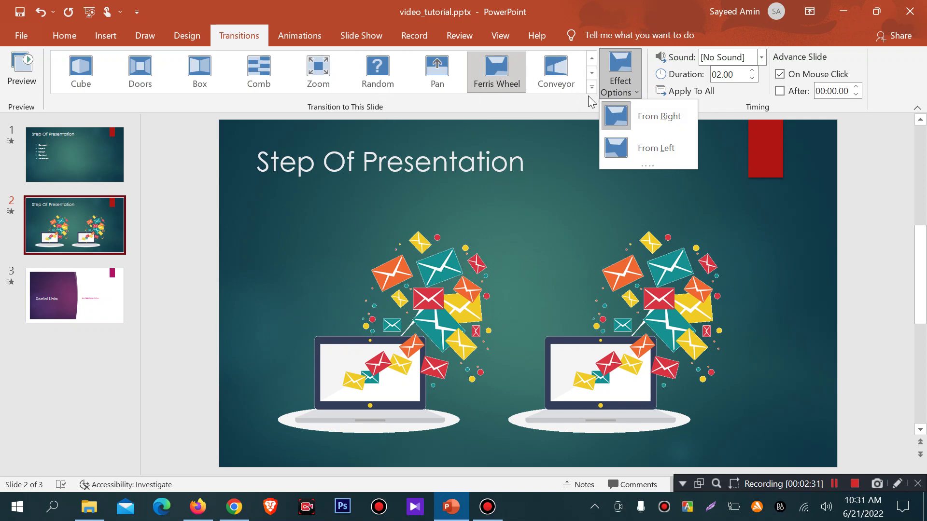
{"action": "left_click", "coordinate": [594, 83]}
{"action": "left_click", "coordinate": [594, 83]}
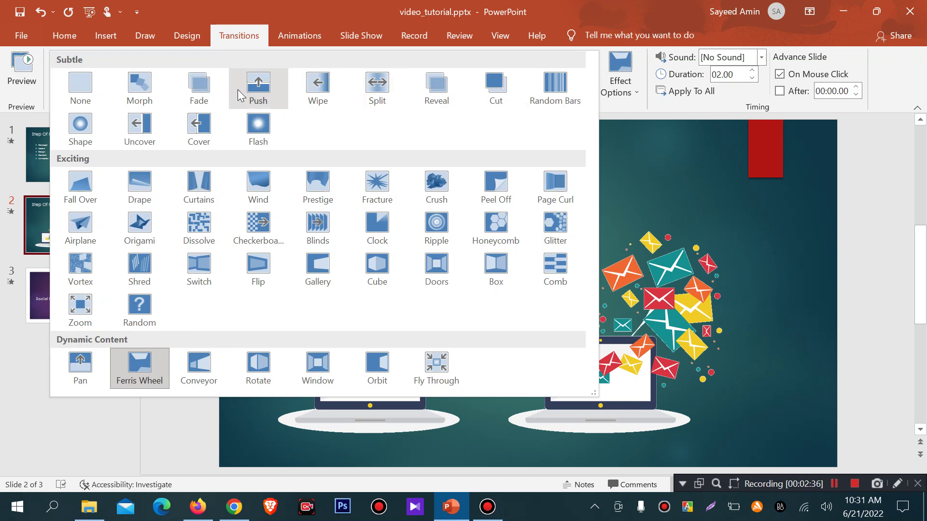
{"action": "left_click", "coordinate": [240, 95]}
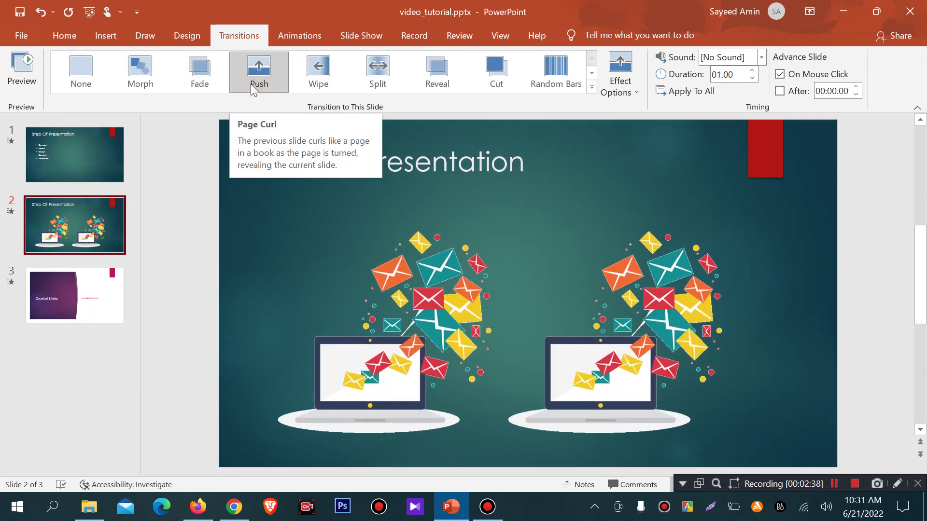
{"action": "left_click", "coordinate": [619, 92]}
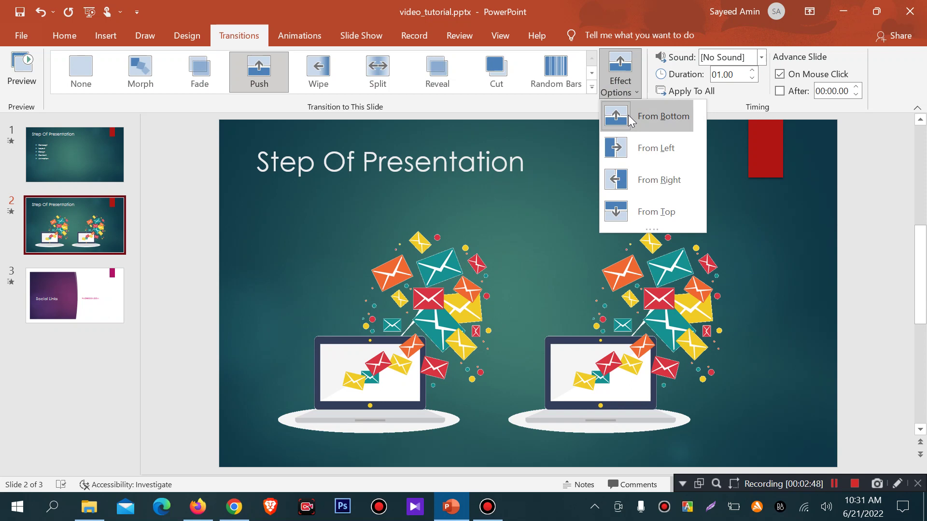
Try Morph on slide 2, then apply Random Bars and view its Vertical/Horizontal options.
{"action": "left_click", "coordinate": [134, 74]}
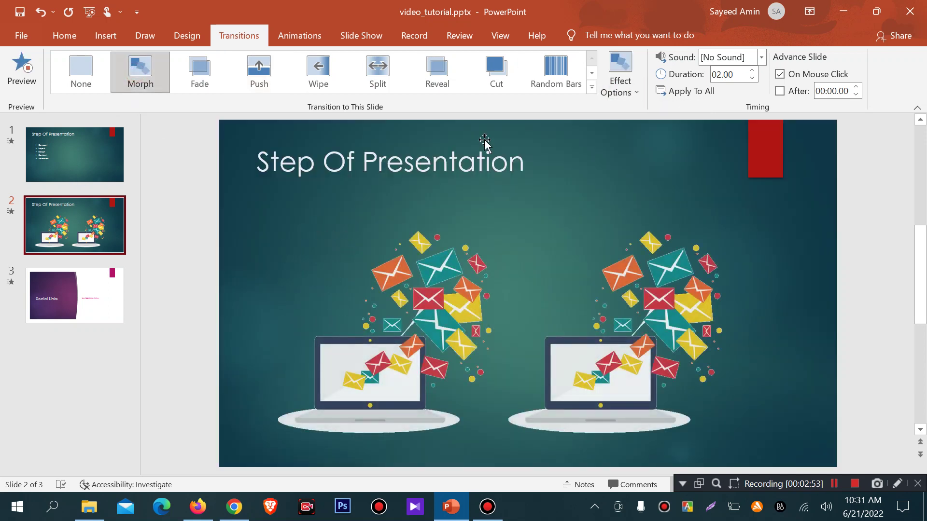
{"action": "left_click", "coordinate": [620, 77]}
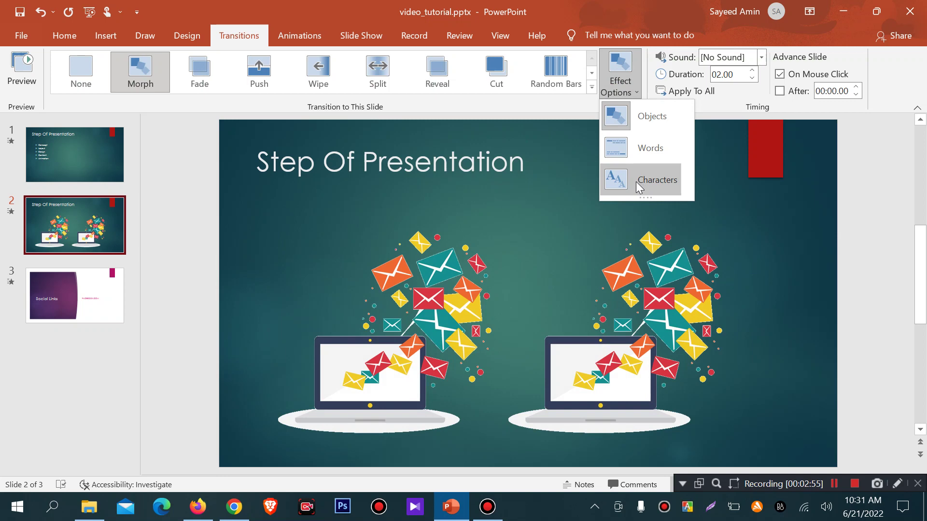
{"action": "left_click", "coordinate": [568, 74]}
{"action": "left_click", "coordinate": [620, 89]}
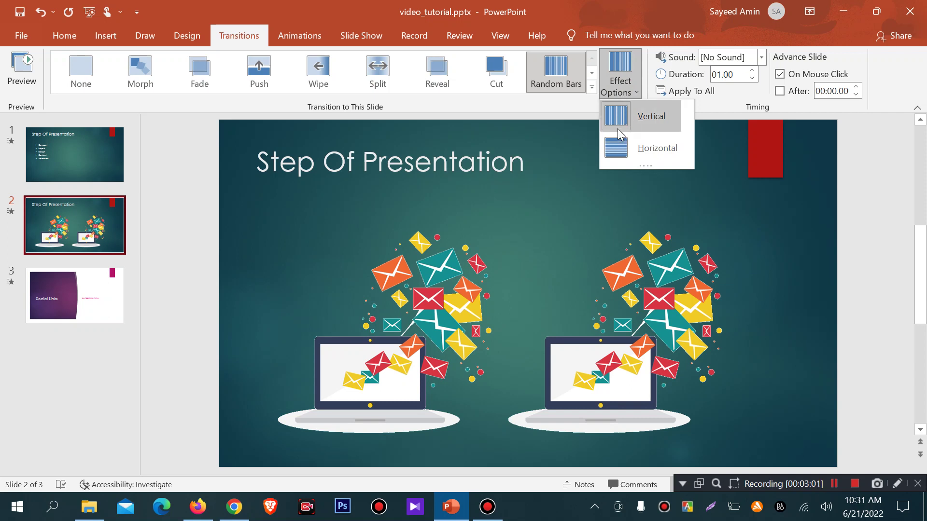
Try the Crush transition on slide 2, then apply Airplane instead.
{"action": "left_click", "coordinate": [592, 89]}
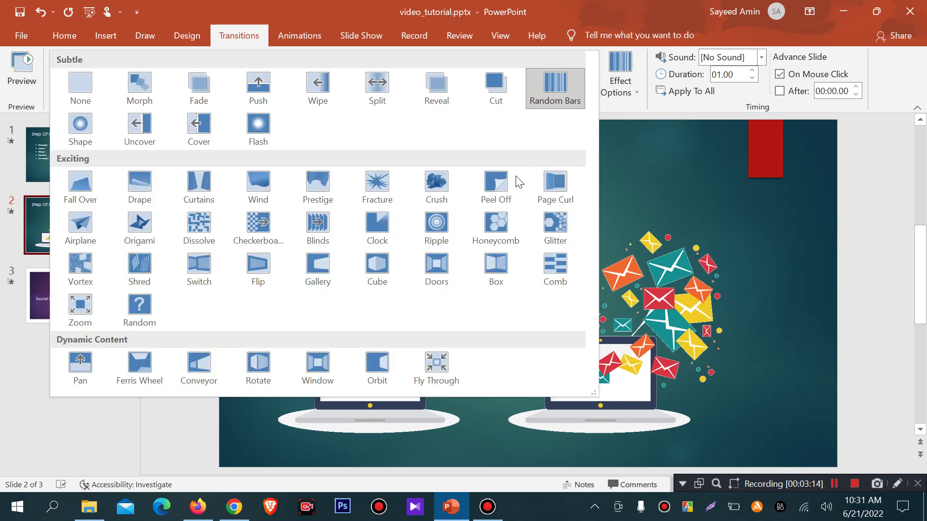
{"action": "left_click", "coordinate": [440, 182]}
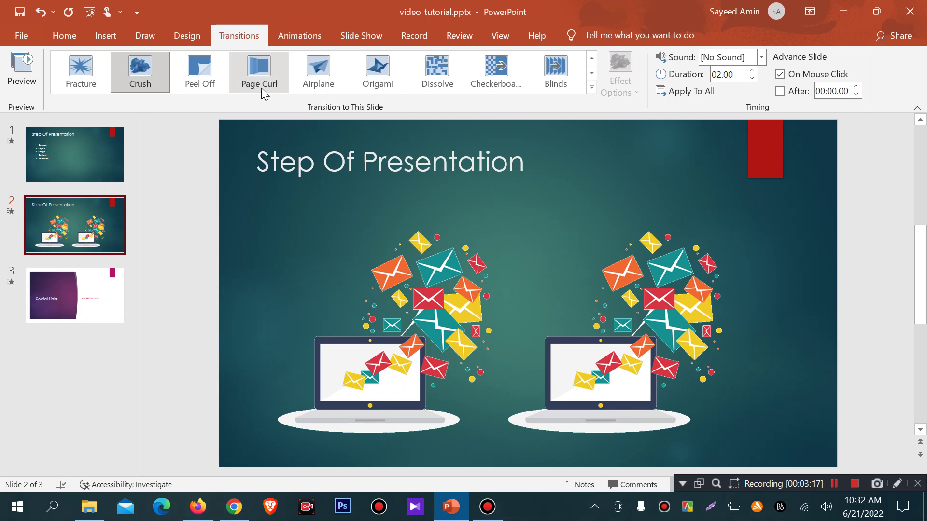
{"action": "left_click", "coordinate": [623, 89]}
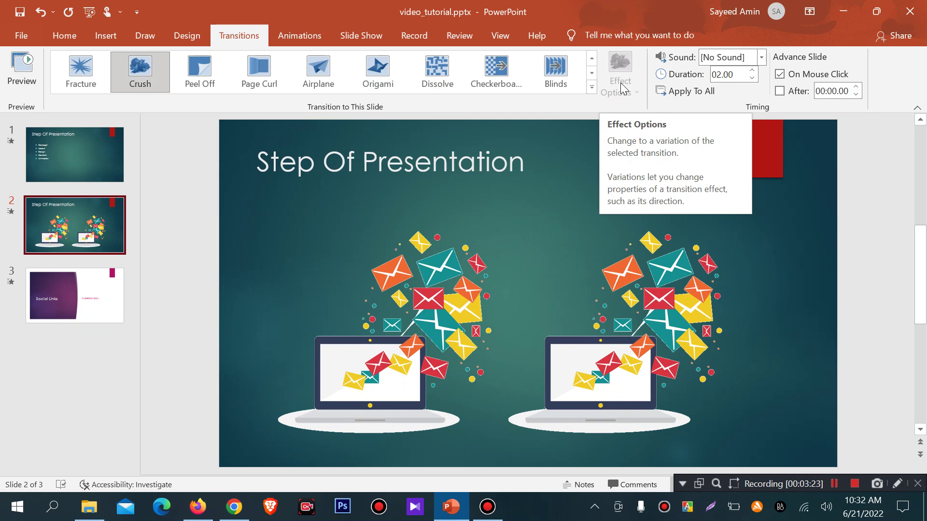
{"action": "left_click", "coordinate": [303, 72]}
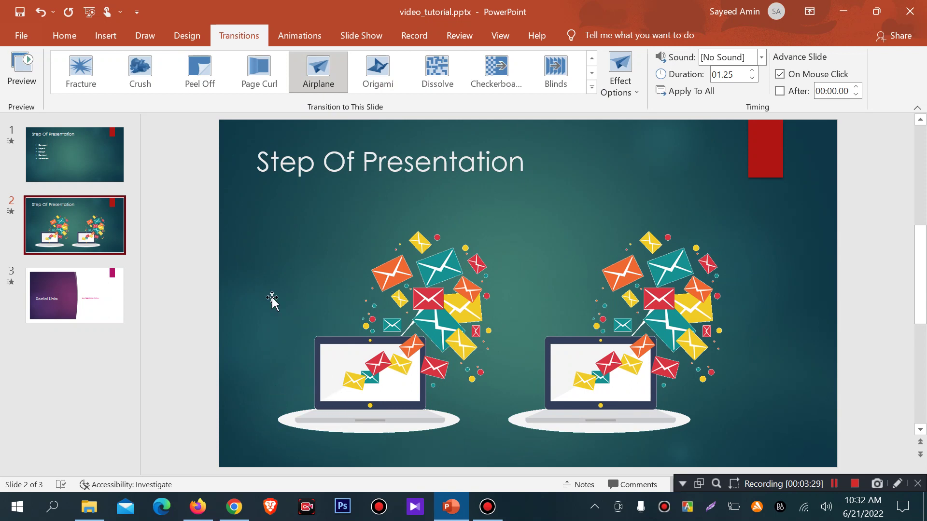
Set the Airplane transition's effect option to Left.
{"action": "left_click", "coordinate": [611, 96]}
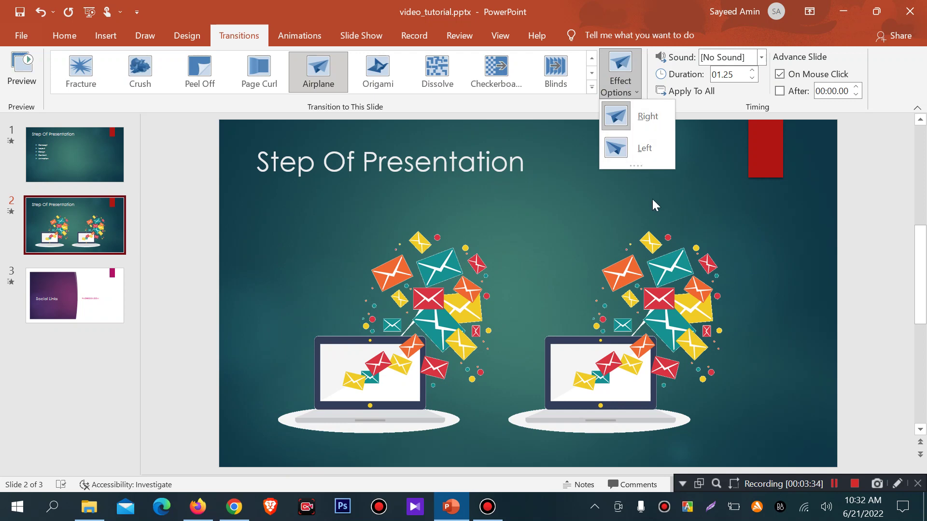
{"action": "left_click", "coordinate": [636, 156]}
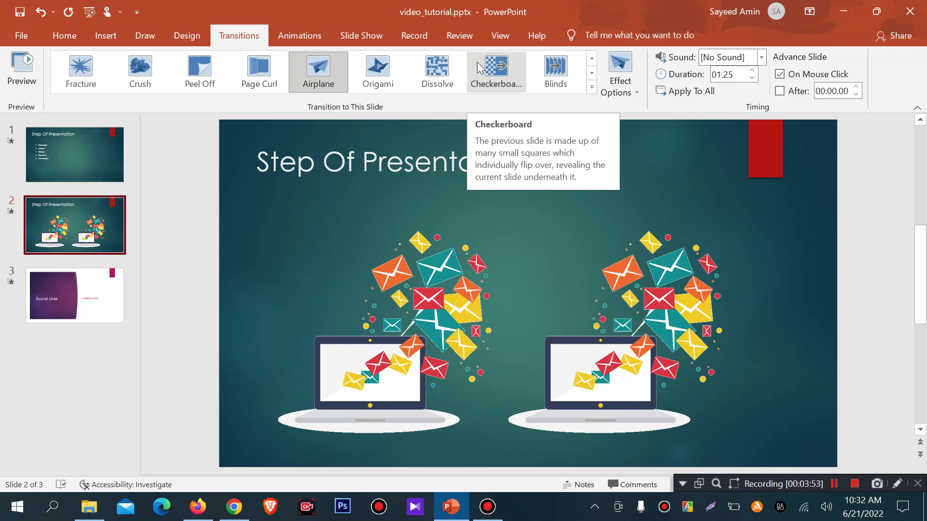
Give the Airplane transition the Breeze sound and preview it twice.
{"action": "left_click", "coordinate": [761, 57]}
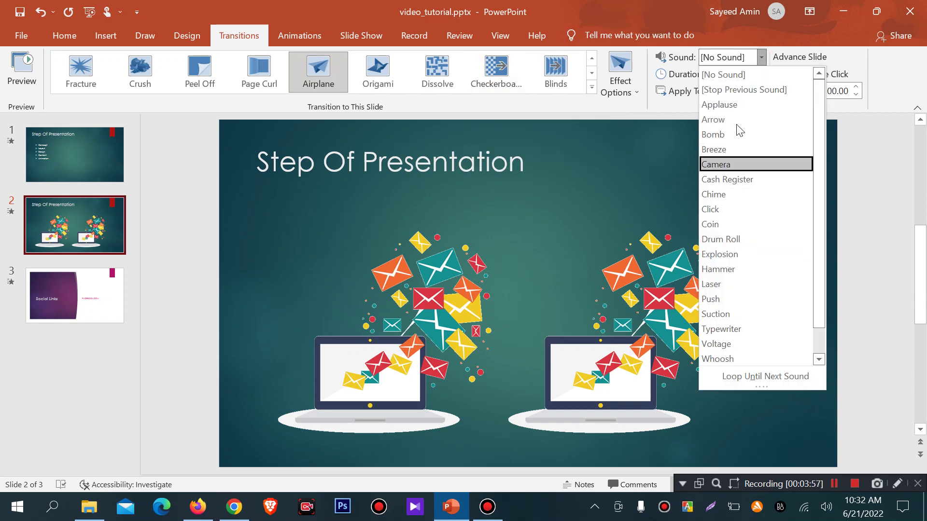
{"action": "left_click", "coordinate": [737, 150]}
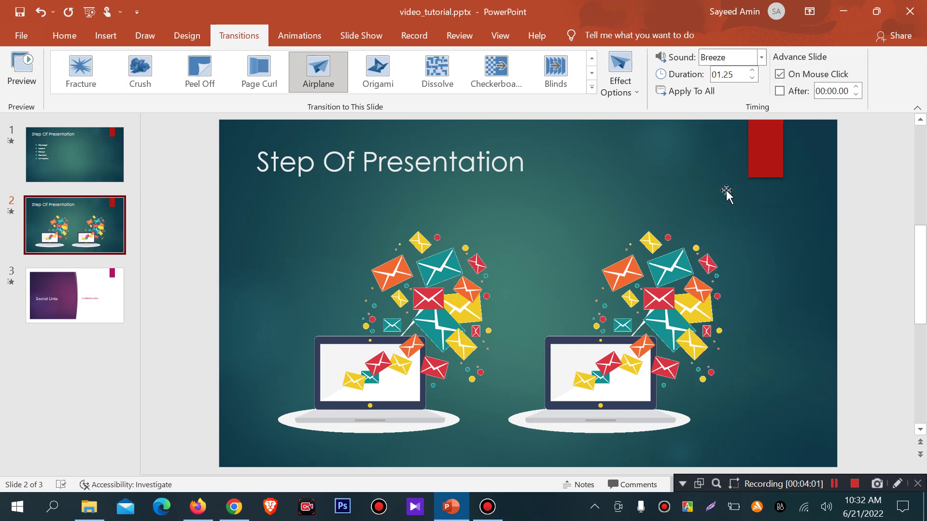
{"action": "left_click", "coordinate": [23, 72]}
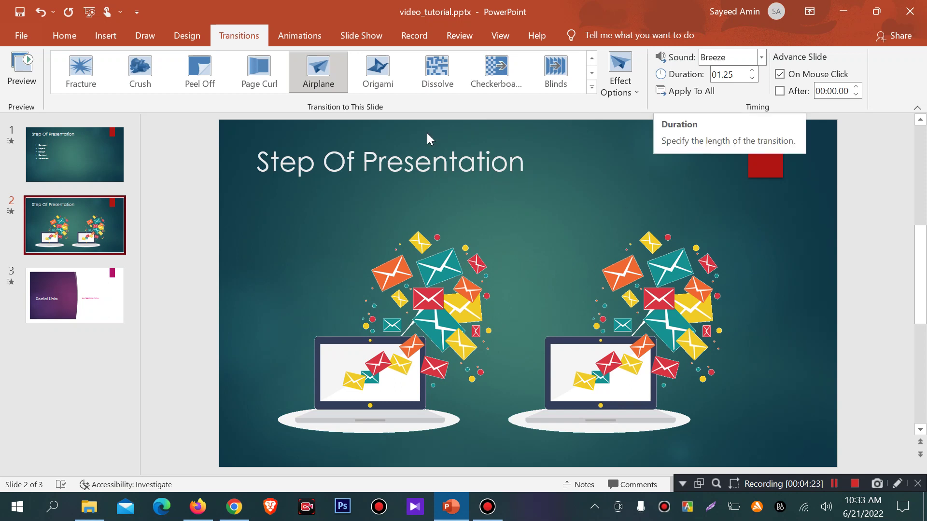
{"action": "left_click", "coordinate": [21, 68]}
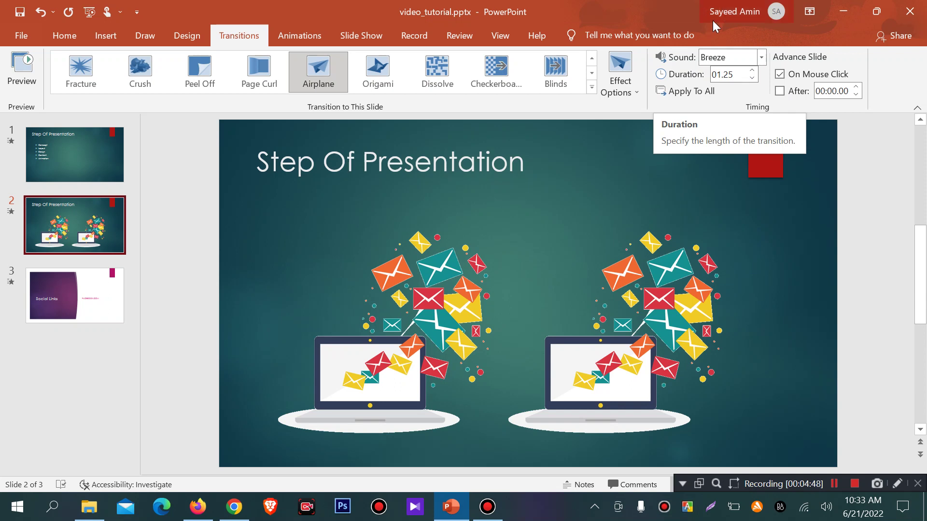
Raise the Airplane transition's duration with repeated steps of the Duration up arrow.
{"action": "left_click", "coordinate": [751, 70]}
{"action": "left_click", "coordinate": [752, 70]}
{"action": "left_click", "coordinate": [752, 70]}
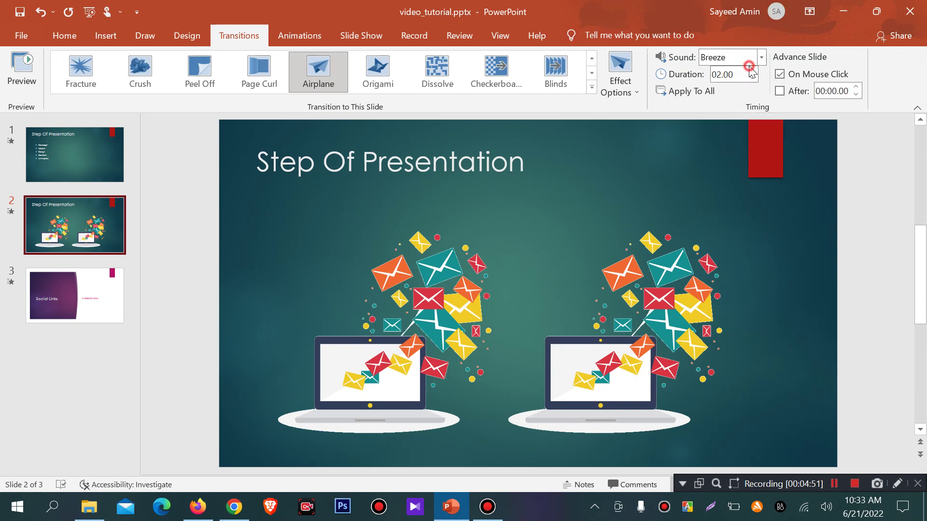
{"action": "left_click", "coordinate": [752, 70]}
{"action": "left_click", "coordinate": [752, 70]}
{"action": "left_click", "coordinate": [754, 70]}
{"action": "left_click", "coordinate": [754, 71]}
{"action": "left_click", "coordinate": [754, 71]}
{"action": "left_click", "coordinate": [752, 70]}
{"action": "left_click", "coordinate": [751, 70]}
{"action": "left_click", "coordinate": [752, 70]}
{"action": "left_click", "coordinate": [751, 71]}
{"action": "left_click", "coordinate": [751, 70]}
Set the transition duration to exactly 6 seconds and preview the result.
{"action": "left_click", "coordinate": [720, 73]}
{"action": "left_click_drag", "start_coordinate": [744, 75], "coordinate": [710, 75]}
{"action": "type", "text": "6"}
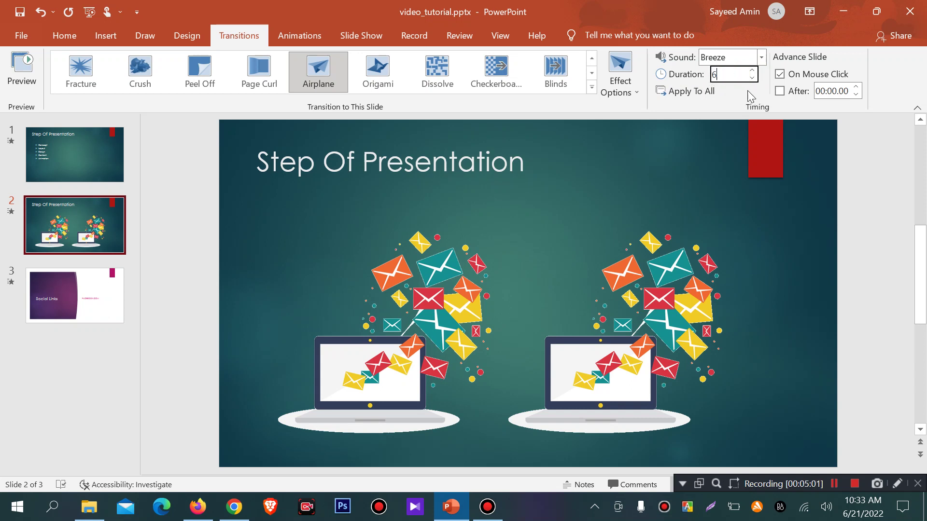
{"action": "key", "text": "Return"}
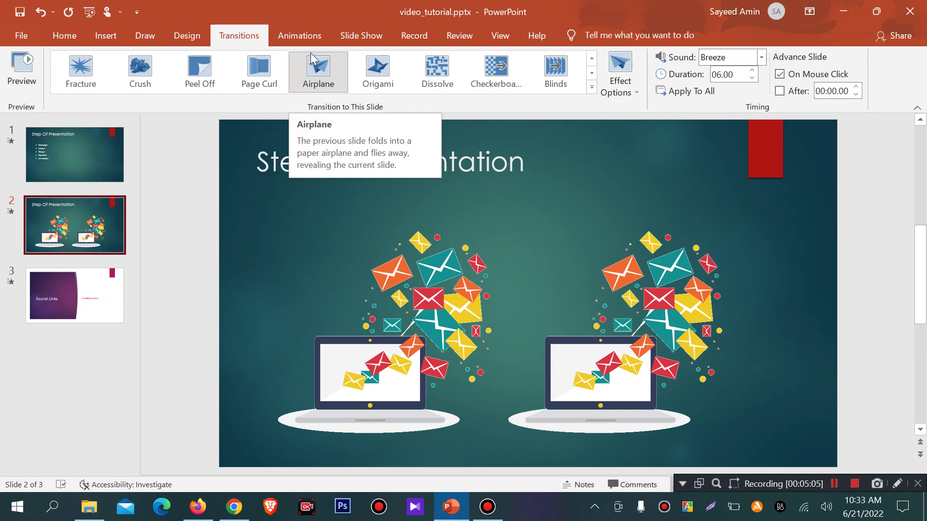
{"action": "left_click", "coordinate": [20, 62]}
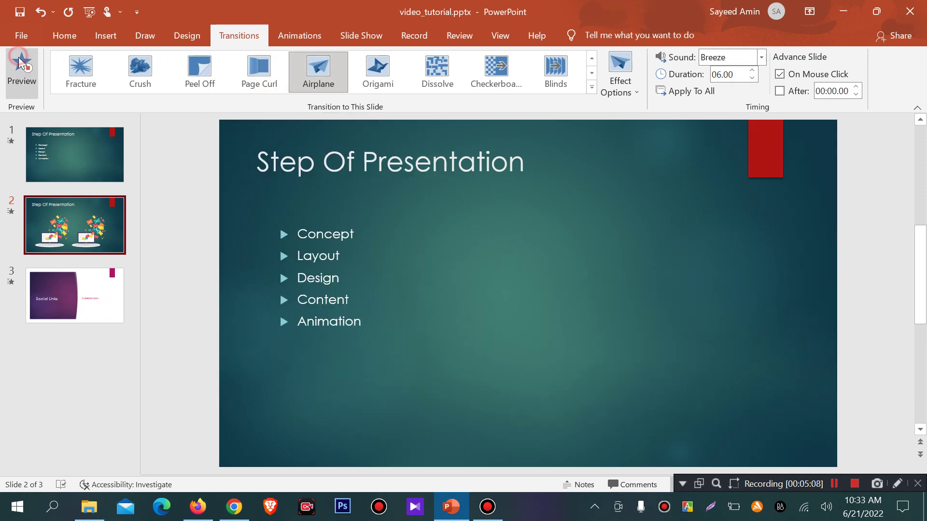